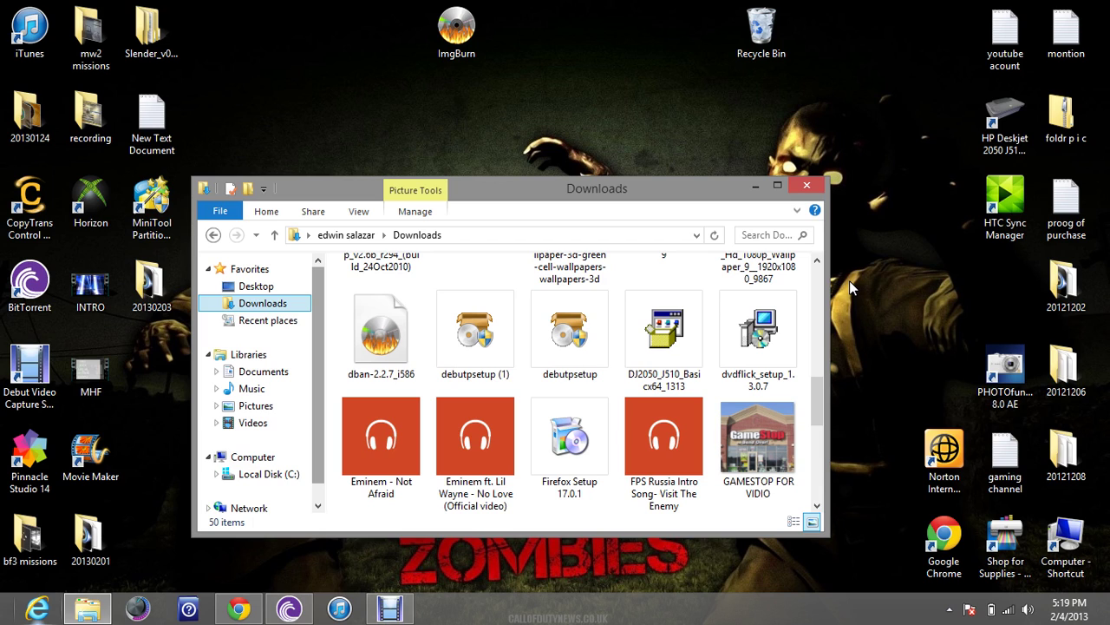
- Load dban-2.2.7_i586.iso into ImgBurn's Write mode and reposition the ImgBurn window to fit on screen
left_click(395, 347)
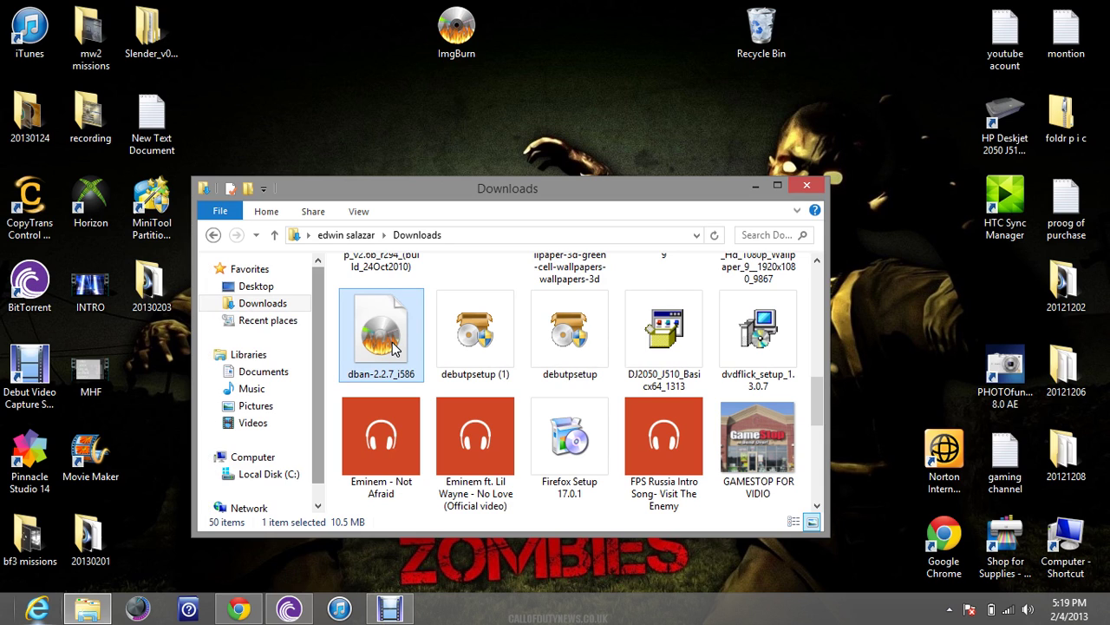
double_click(440, 29)
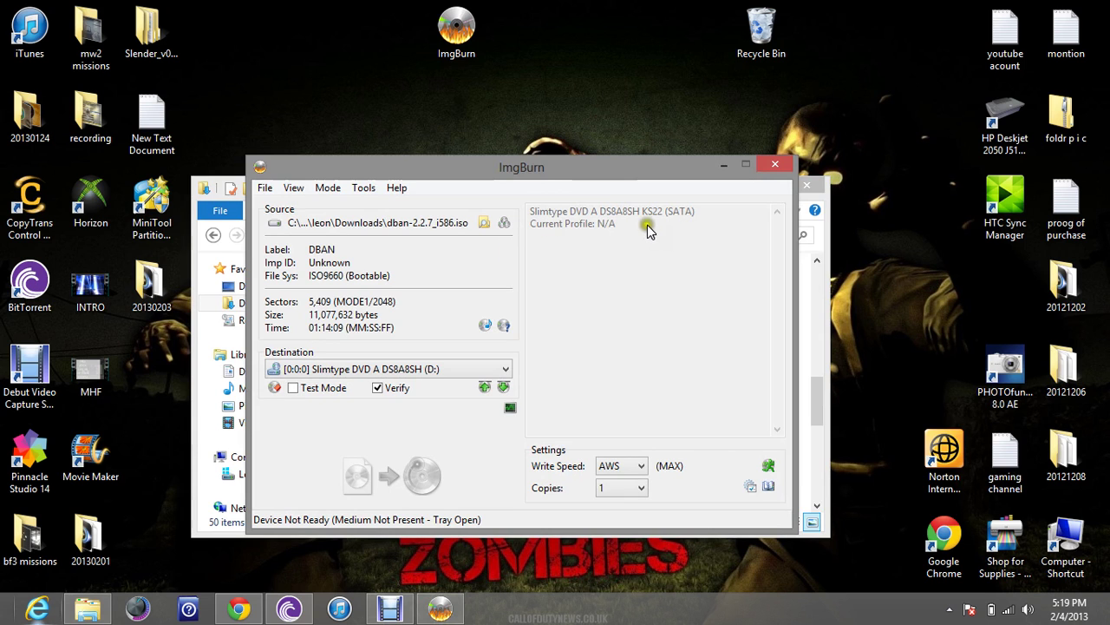
left_click_drag(676, 169, 641, 319)
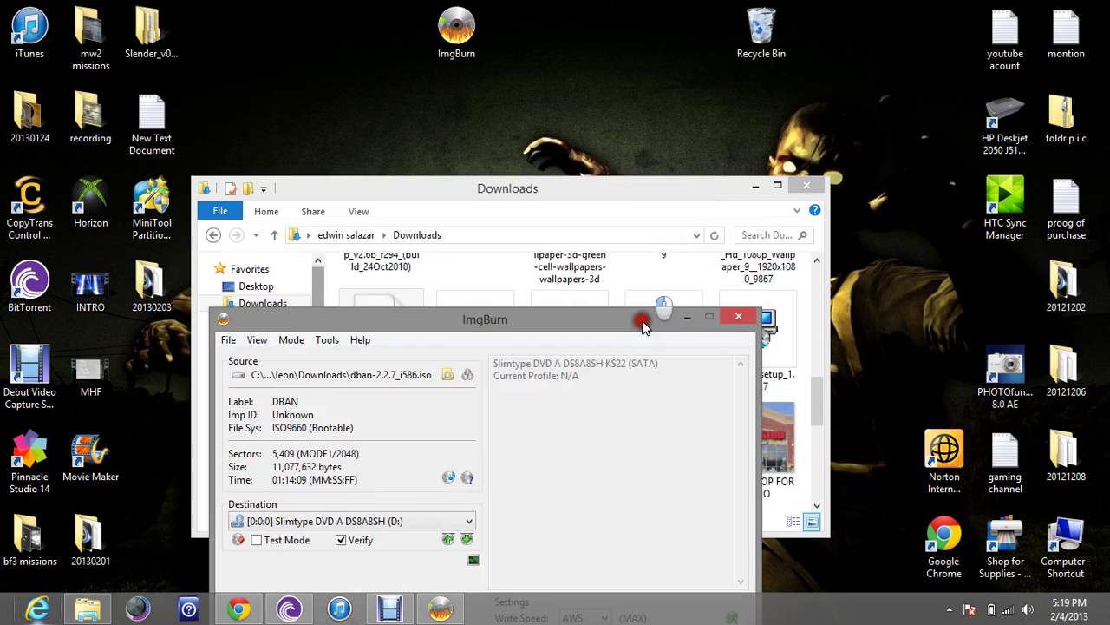
left_click(755, 185)
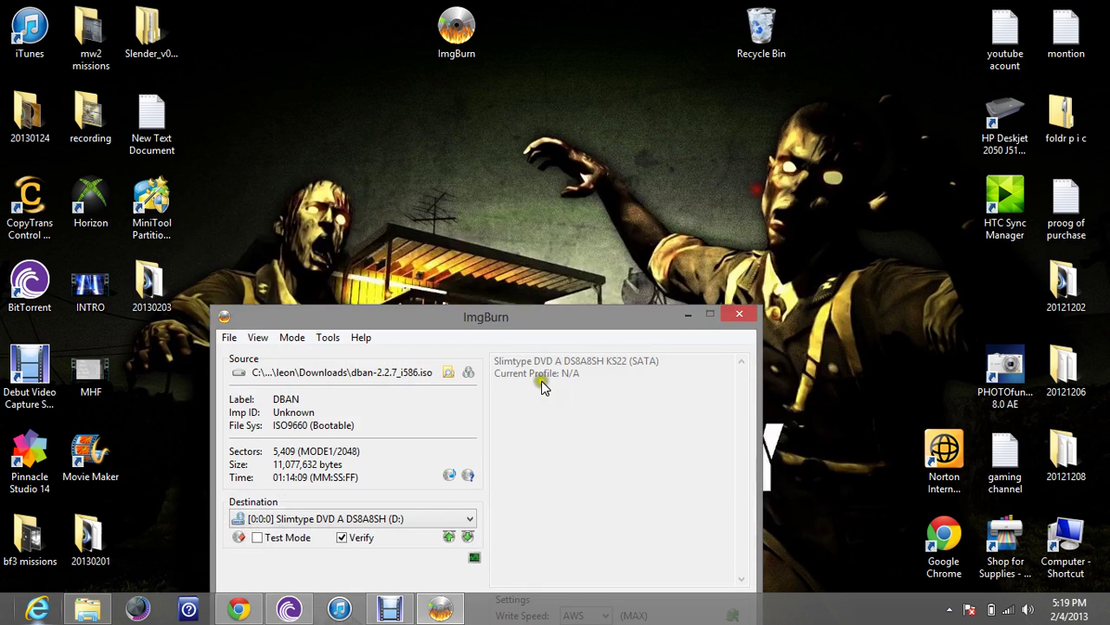
mouse_move(538, 317)
left_mouse_down()
mouse_move(588, 137)
mouse_move(597, 140)
left_mouse_up()
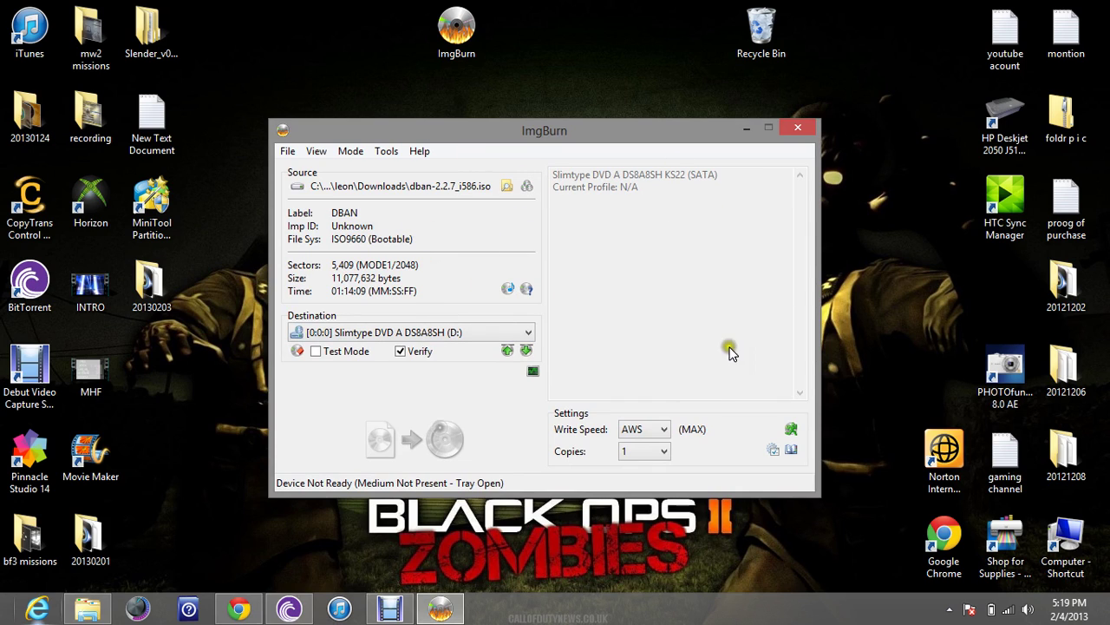
left_click(663, 428)
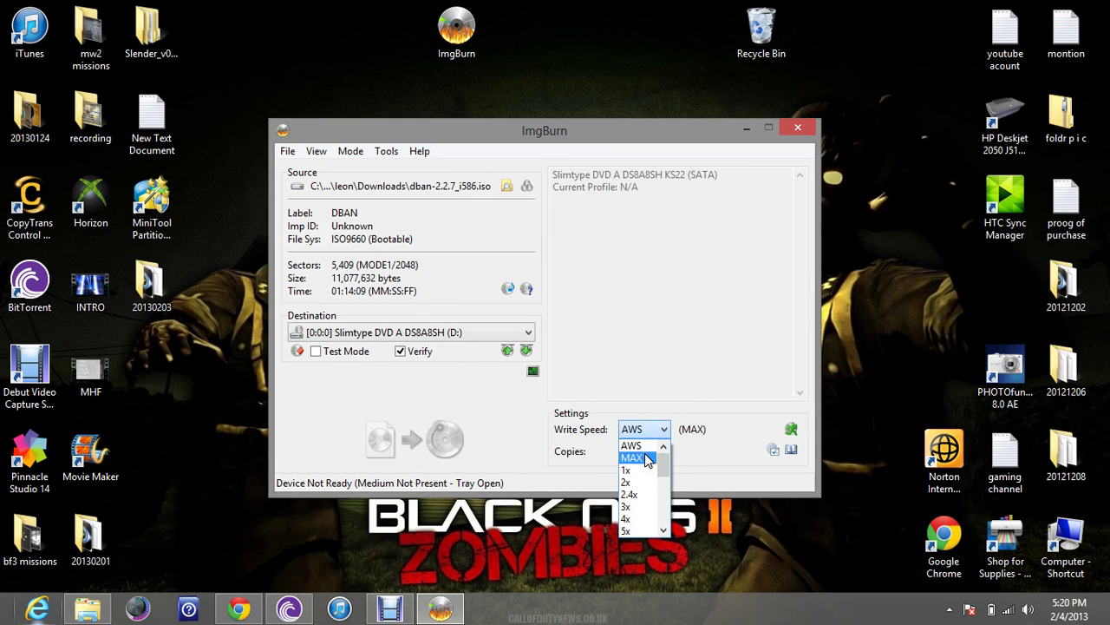
left_click(649, 445)
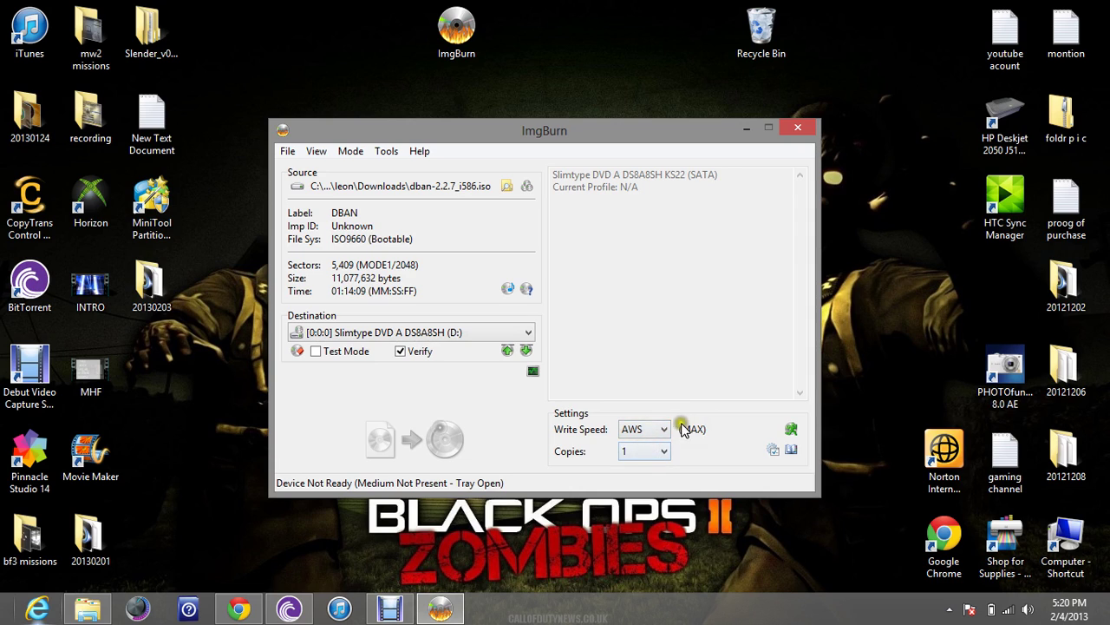
left_click(664, 428)
left_click_drag(662, 468, 661, 466)
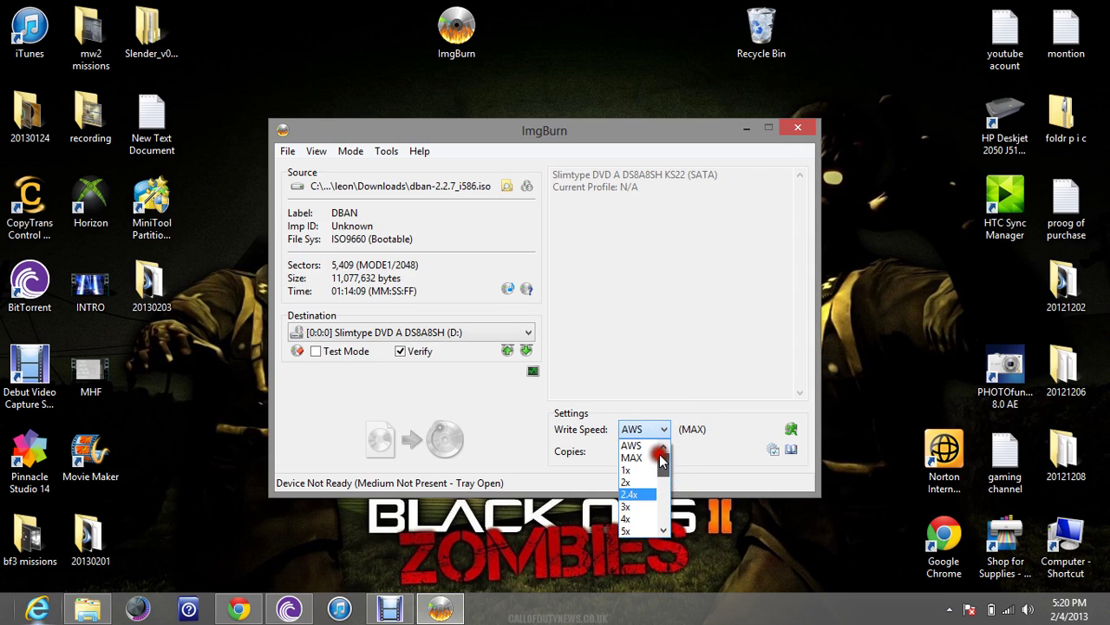
left_click(731, 408)
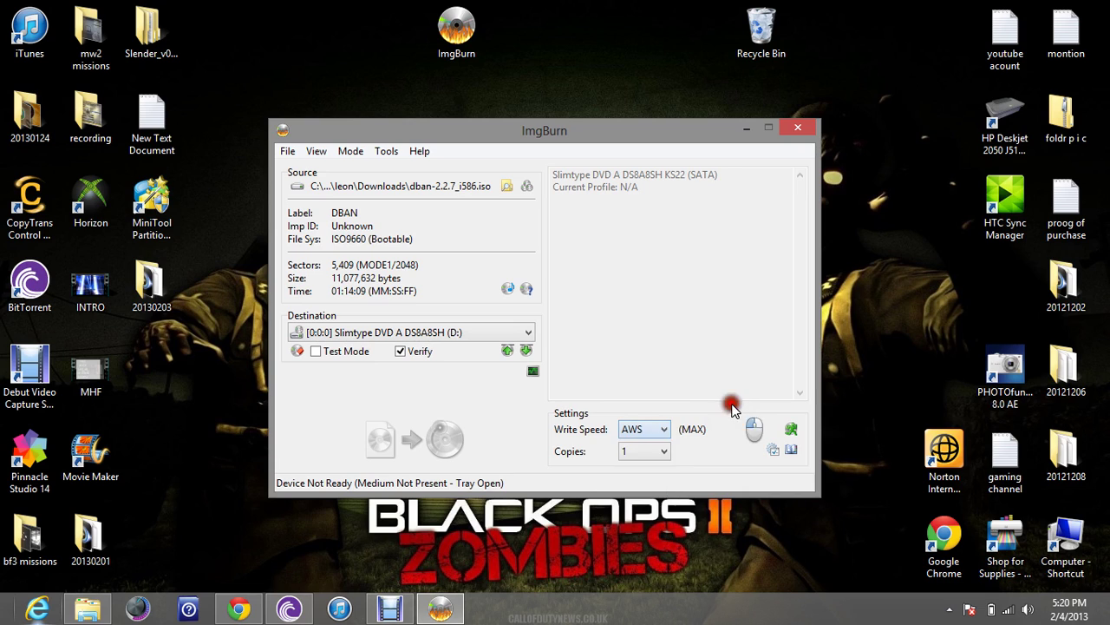
left_click(664, 428)
left_click(727, 438)
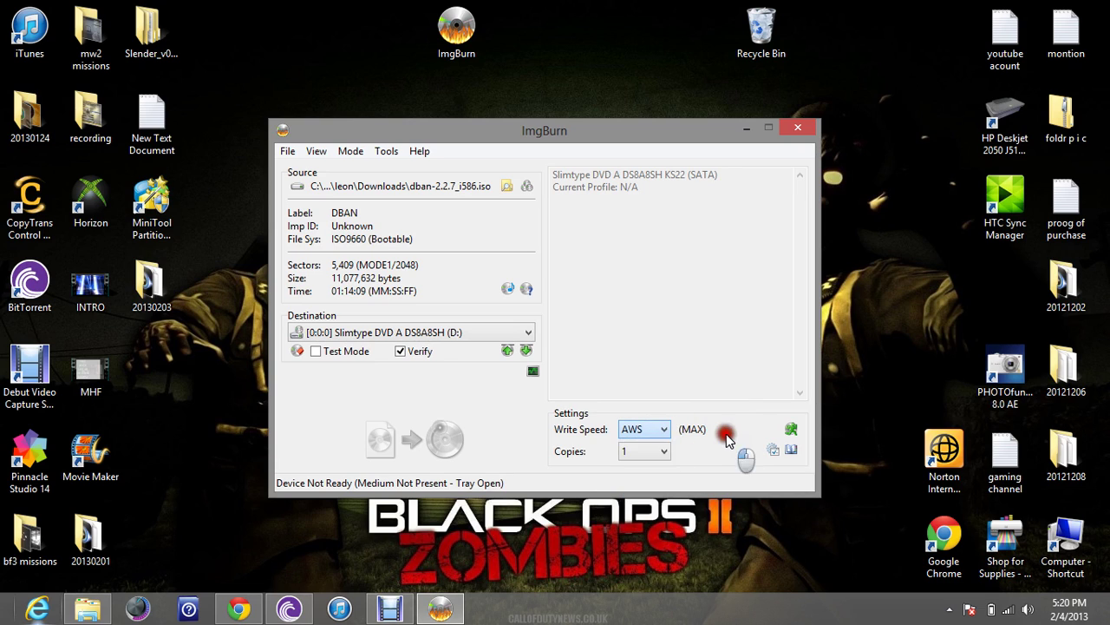
left_click(665, 451)
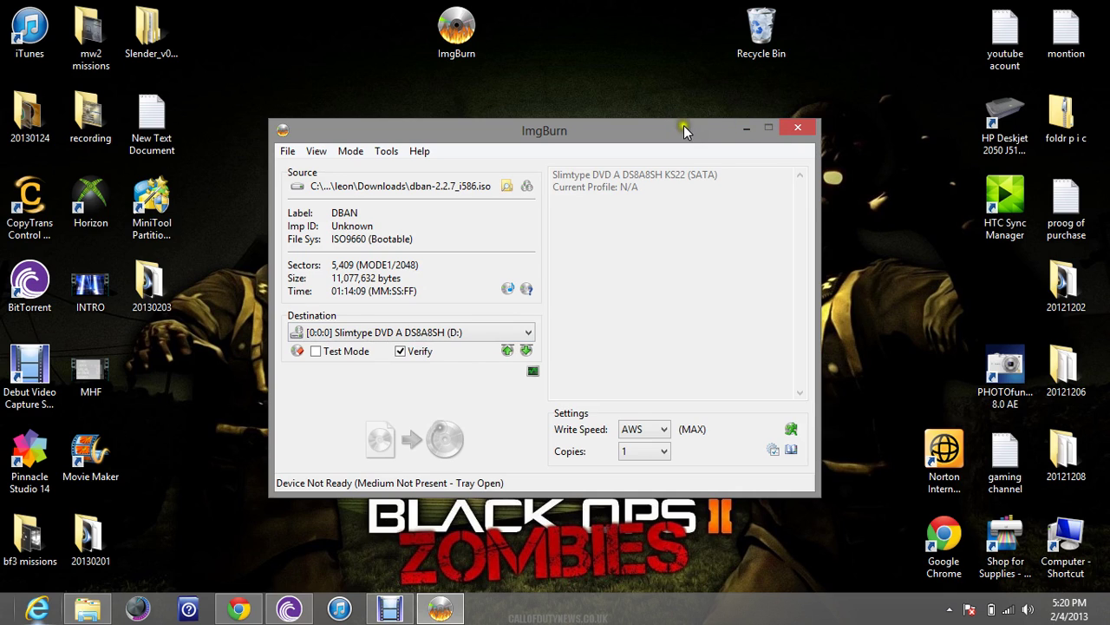
- Nudge the ImgBurn window higher while the blank DVD+R is detected as Empty and Ready
left_click_drag(685, 131, 695, 83)
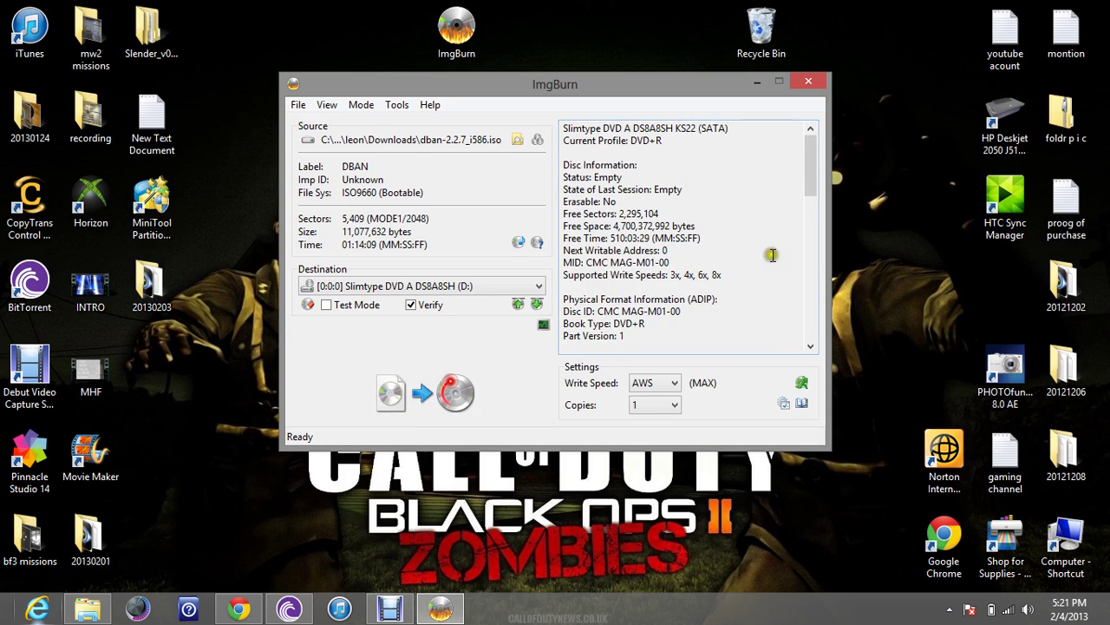
mouse_move(802, 180)
left_mouse_down()
mouse_move(806, 321)
mouse_move(806, 147)
left_mouse_up()
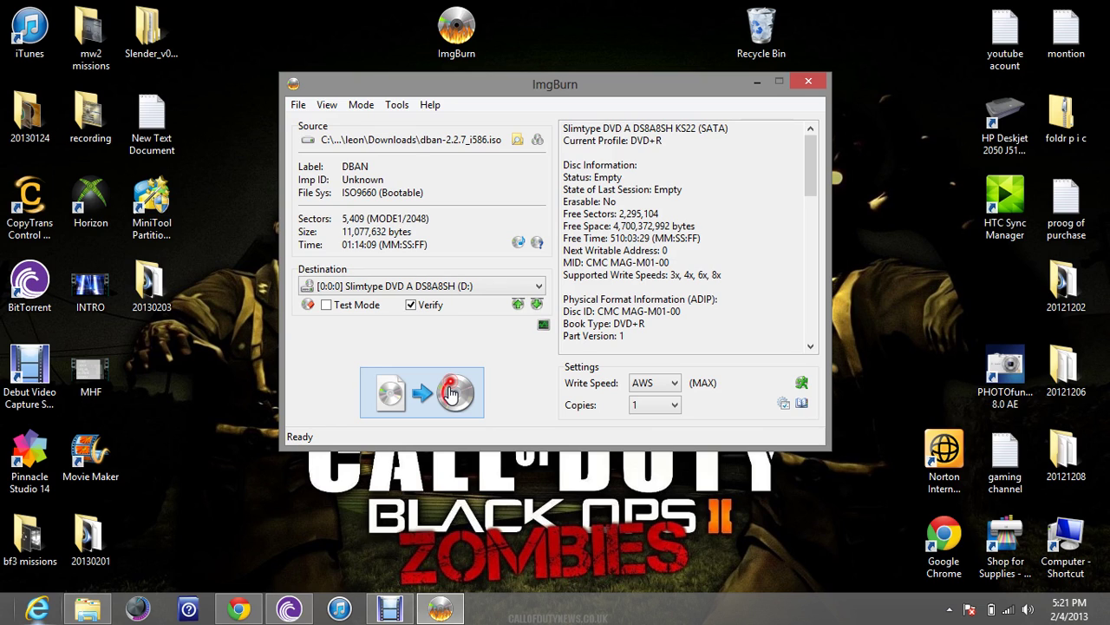
- Burn and verify the DBAN image to the DVD+R, then move the success dialog upper left
left_click(450, 393)
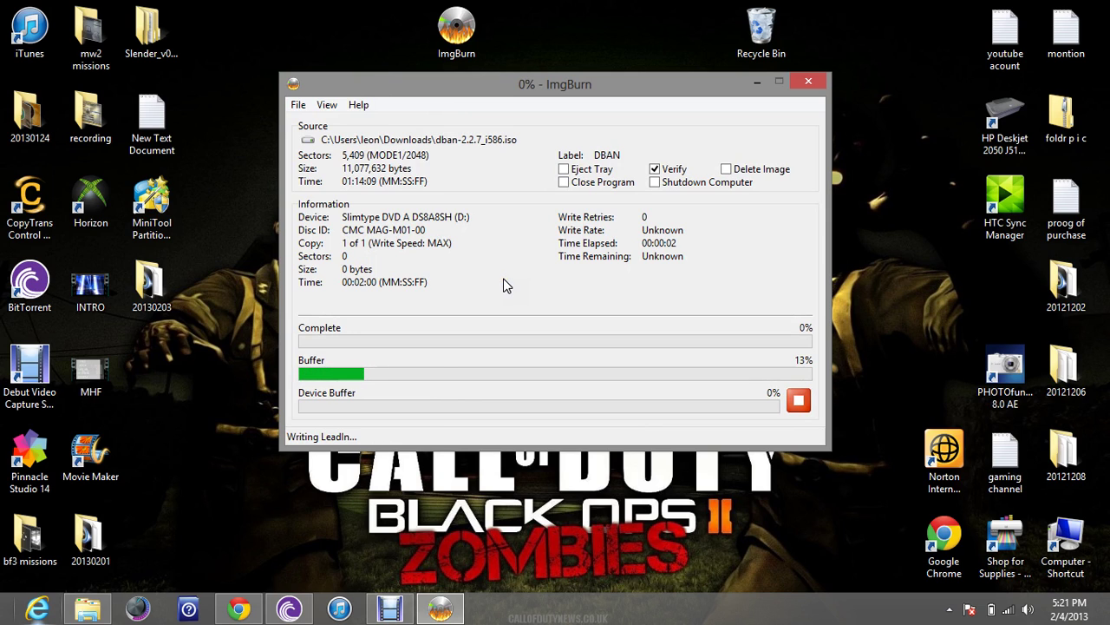
left_click(392, 610)
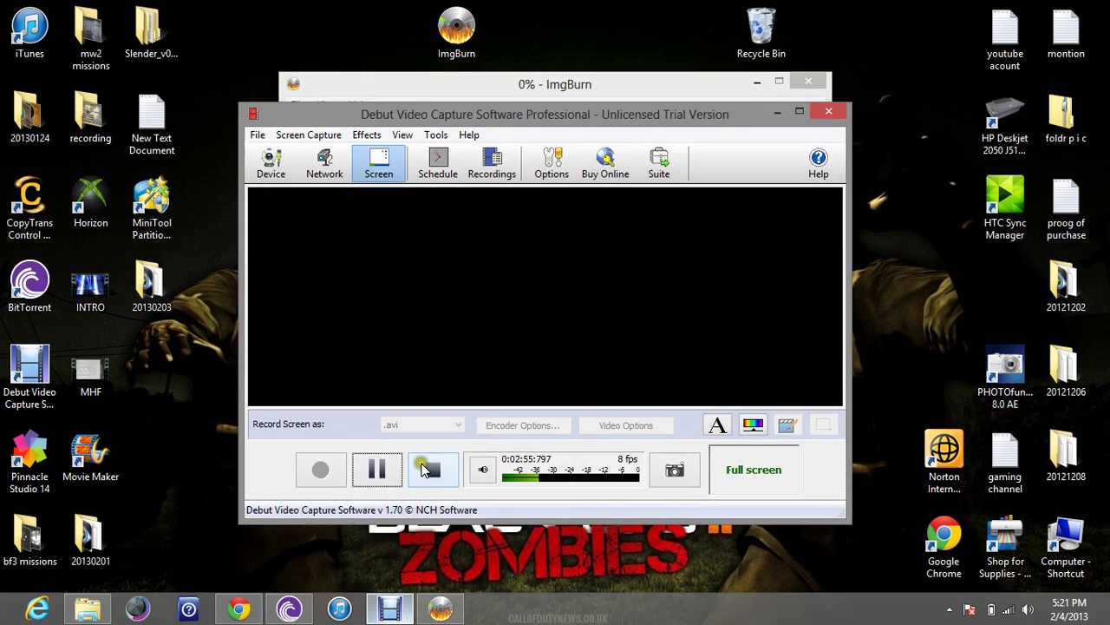
left_click(777, 115)
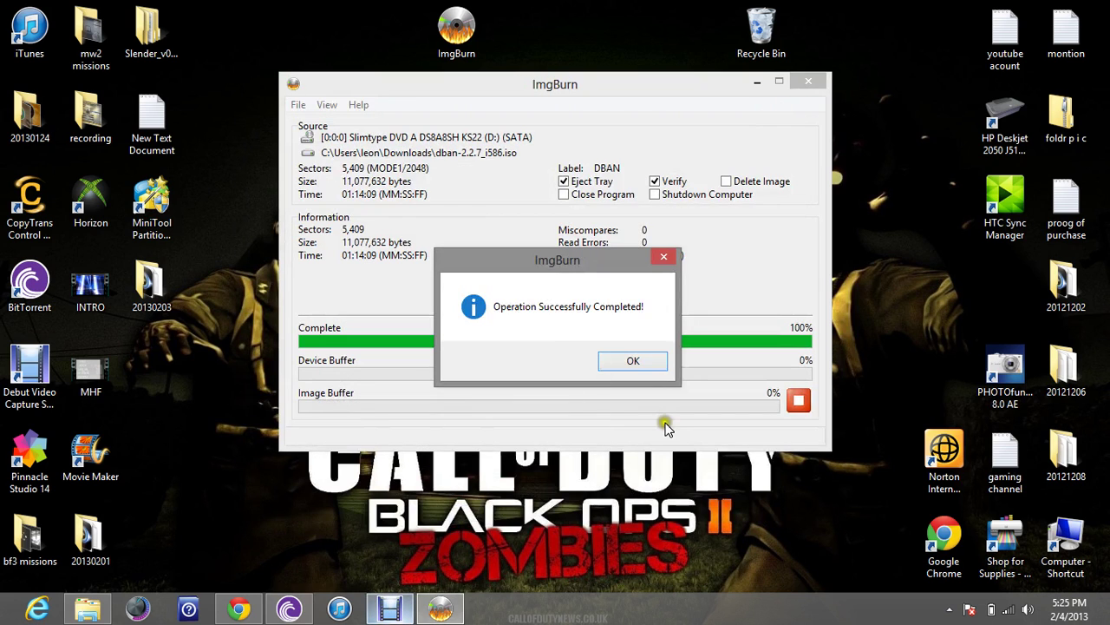
mouse_move(583, 271)
left_mouse_down()
mouse_move(544, 319)
mouse_move(550, 168)
mouse_move(519, 219)
mouse_move(395, 119)
mouse_move(458, 260)
mouse_move(434, 137)
mouse_move(453, 141)
left_mouse_up()
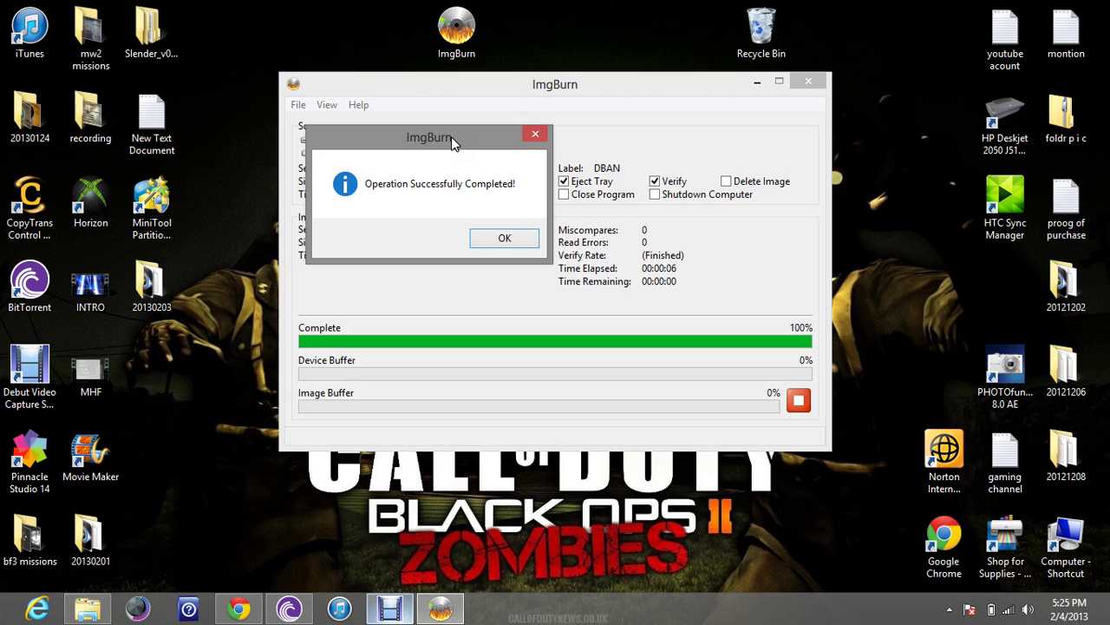
- In a new Chrome tab, open the DBAN Download page from the browsing history
left_click(234, 610)
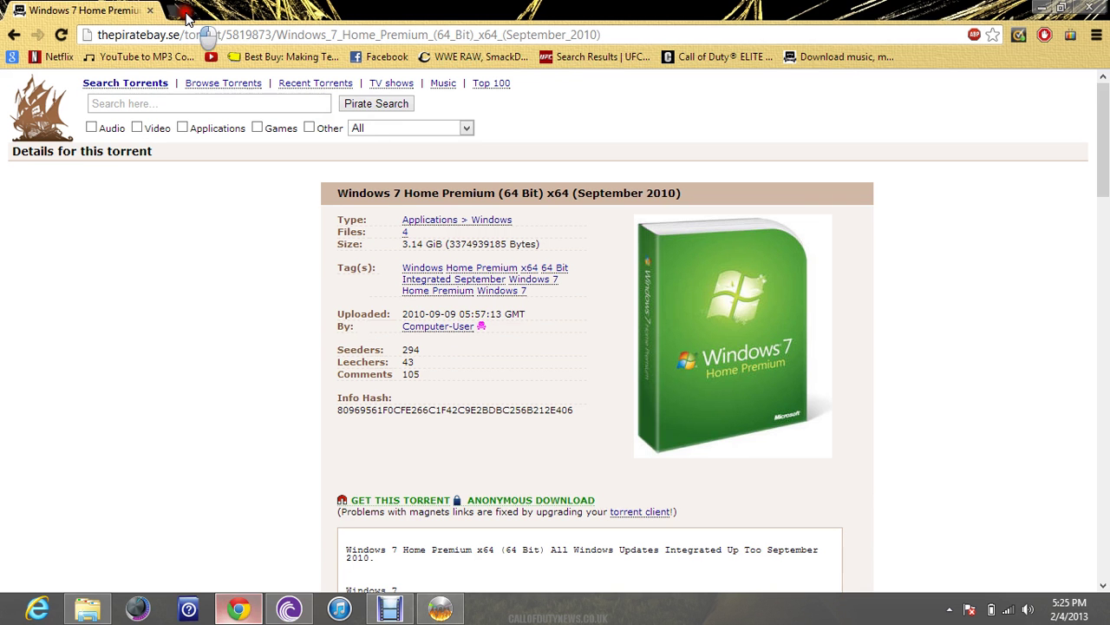
left_click(183, 12)
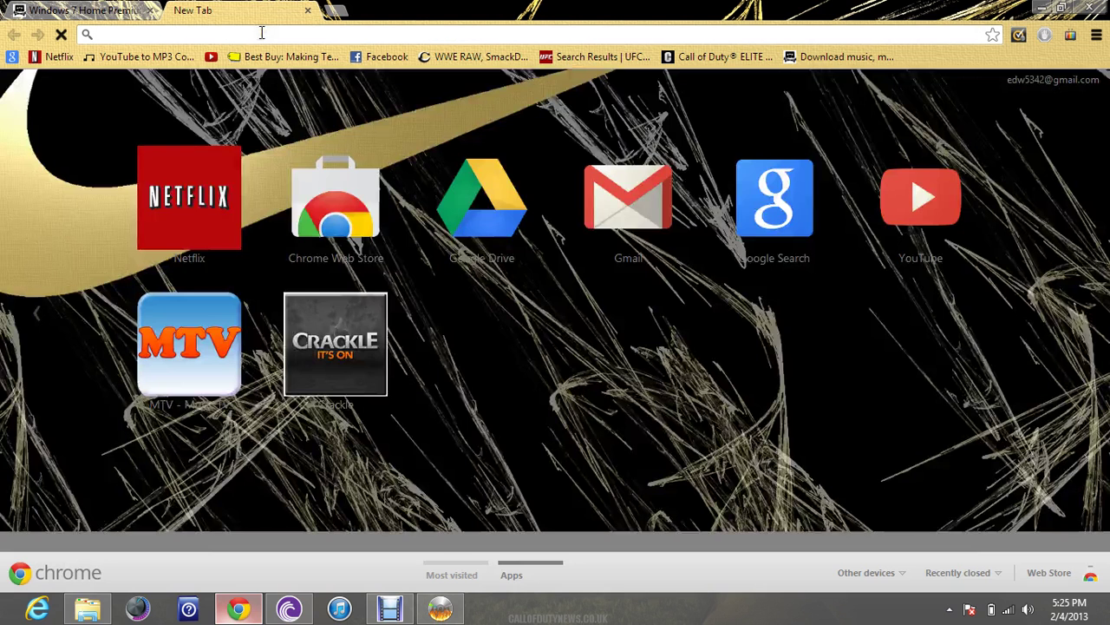
key("ctrl+h")
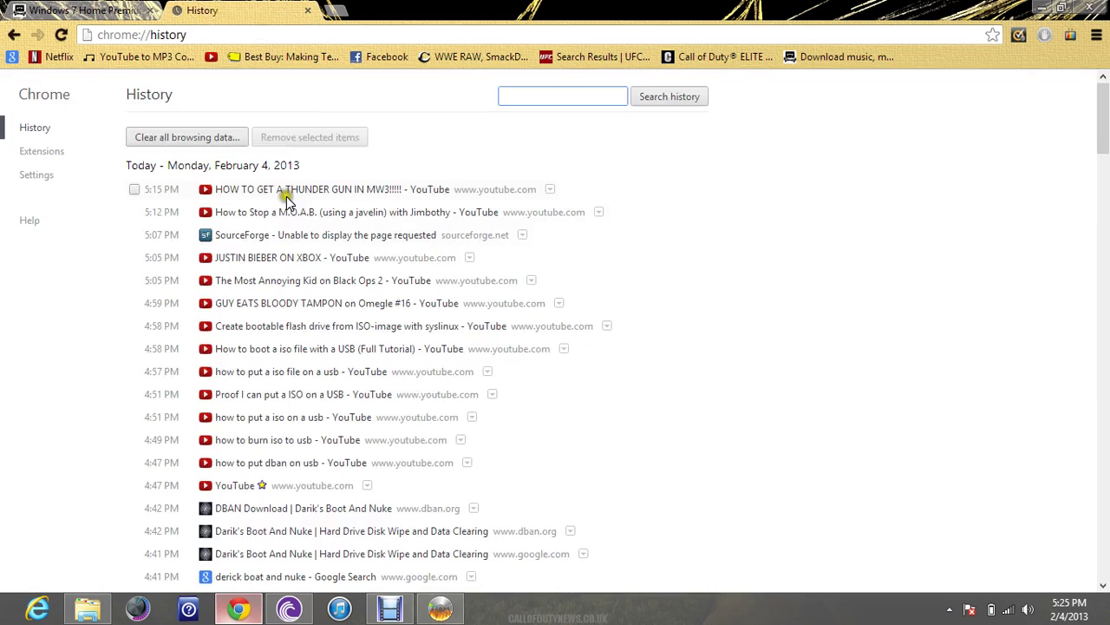
left_click(358, 505)
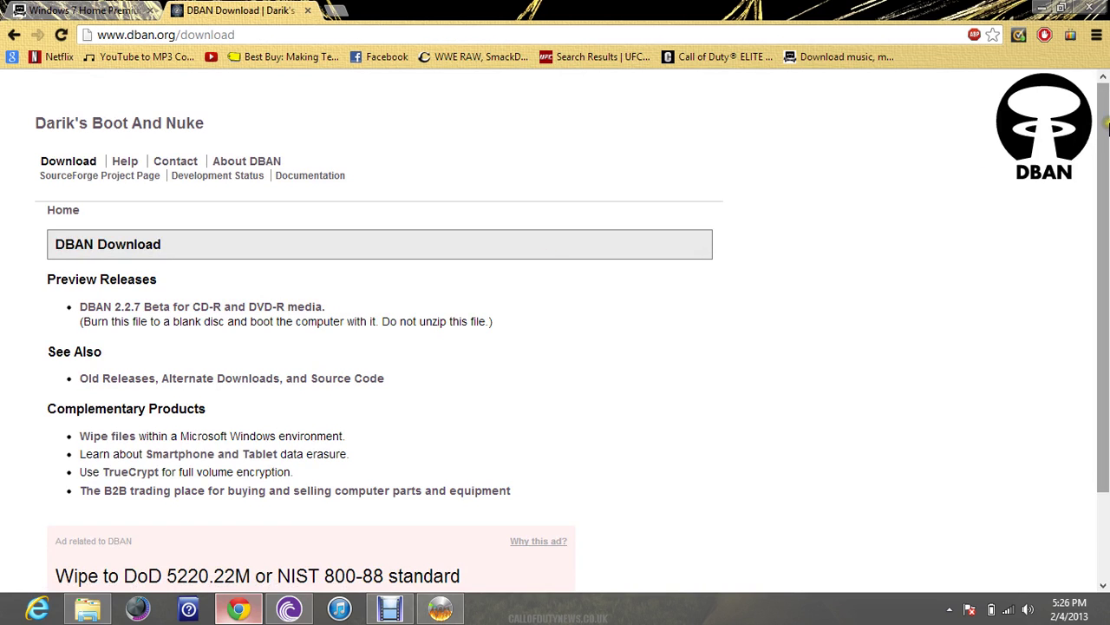
mouse_move(1102, 260)
left_mouse_down()
mouse_move(1102, 360)
mouse_move(1107, 36)
left_mouse_up()
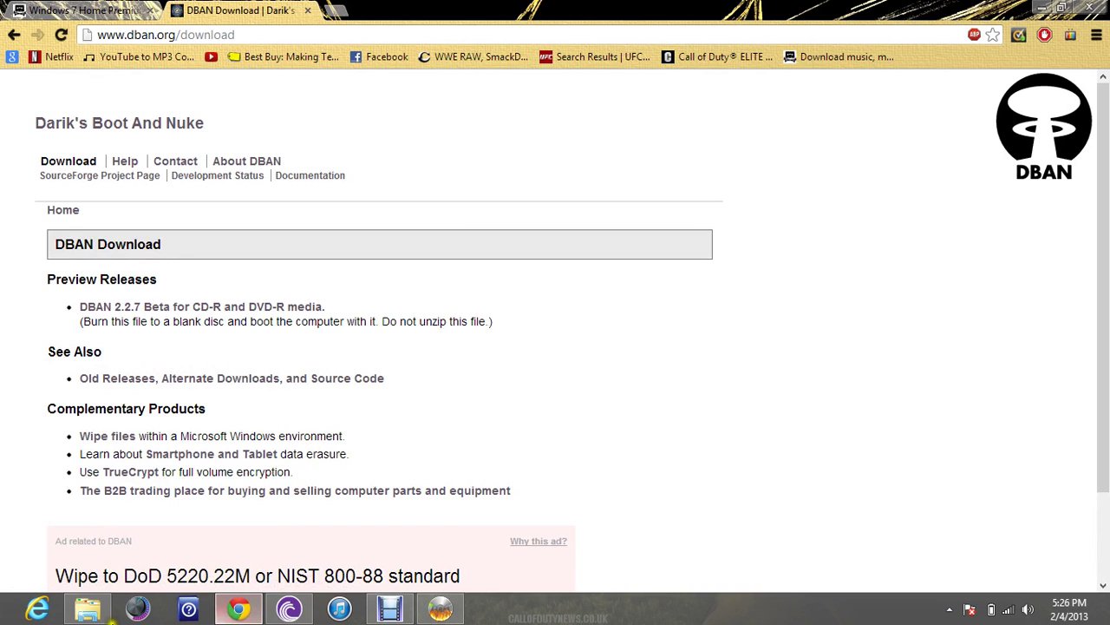
- Glance at the Downloads folder and ImgBurn's completion message, then start another Chrome tab
left_click(87, 610)
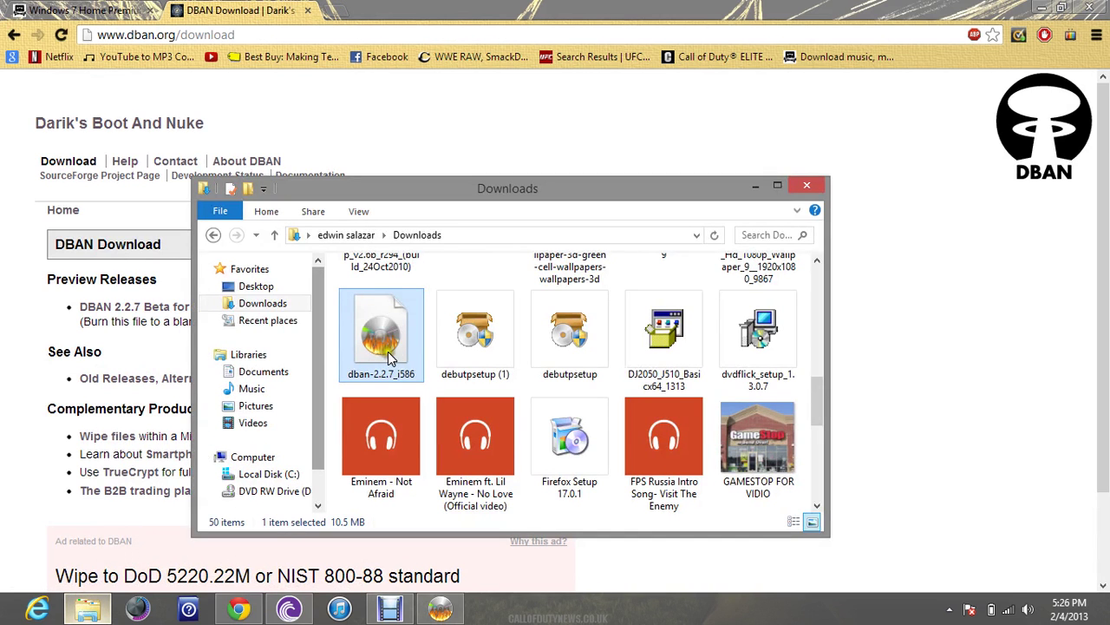
left_click(807, 185)
left_click(440, 609)
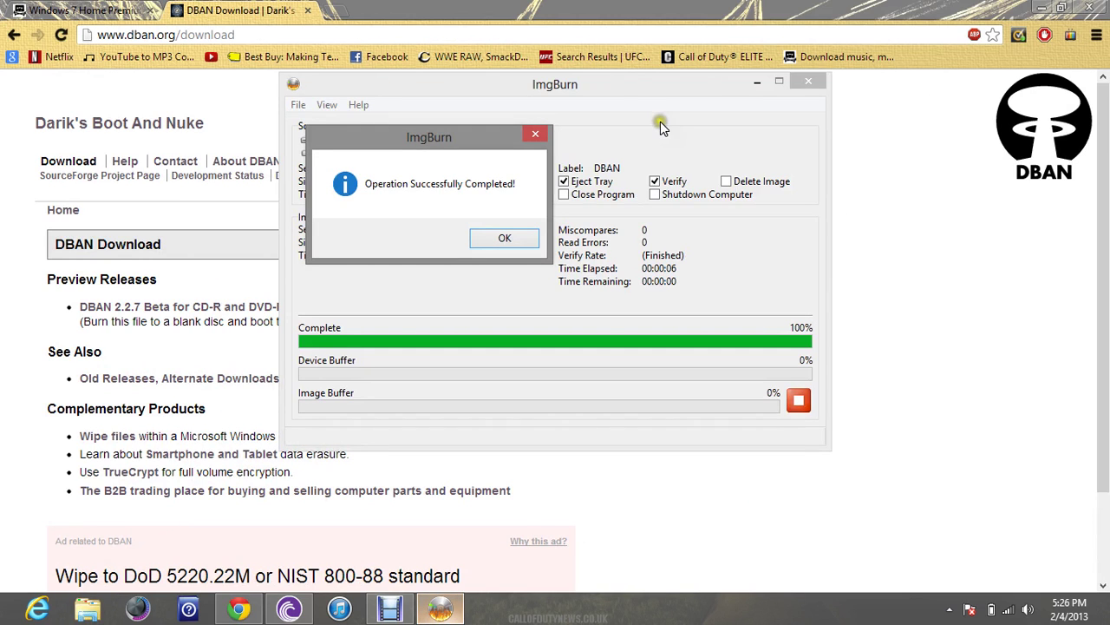
left_click(325, 12)
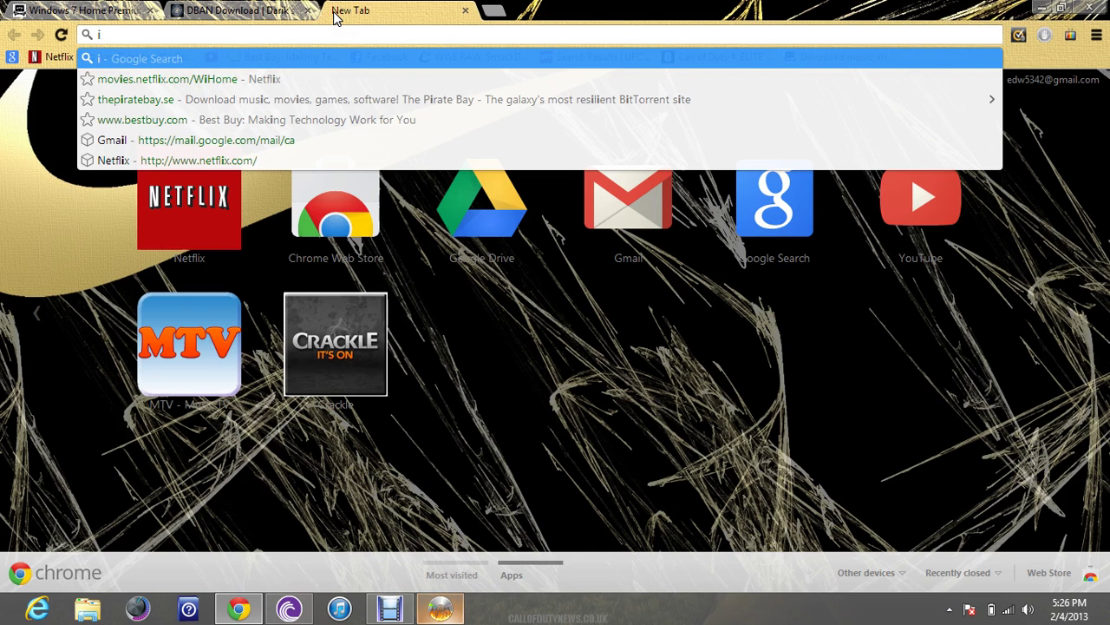
- Visit the ImgBurn website via an 'imgburn' search, then close the ImgBurn and DBAN tabs
type("imgburn")
left_click(324, 79)
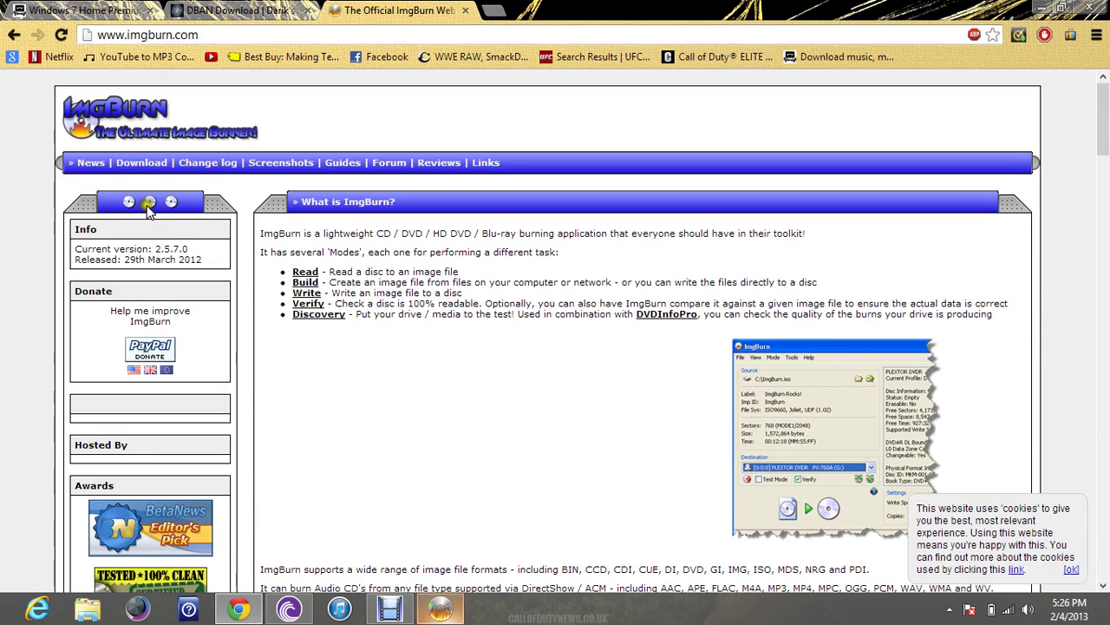
left_click(464, 16)
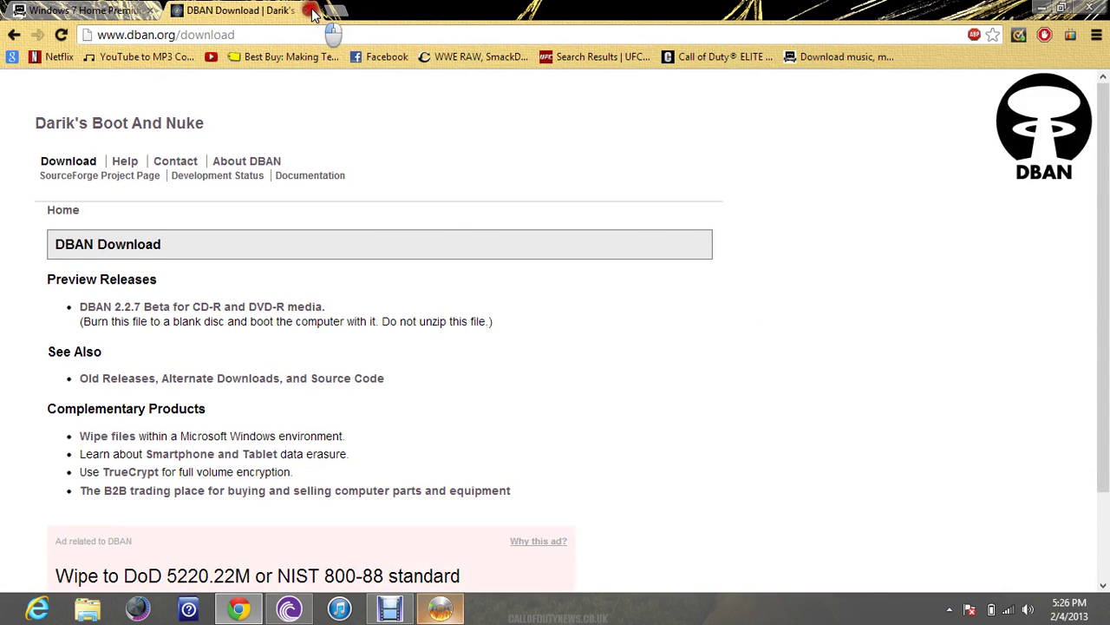
left_click(312, 11)
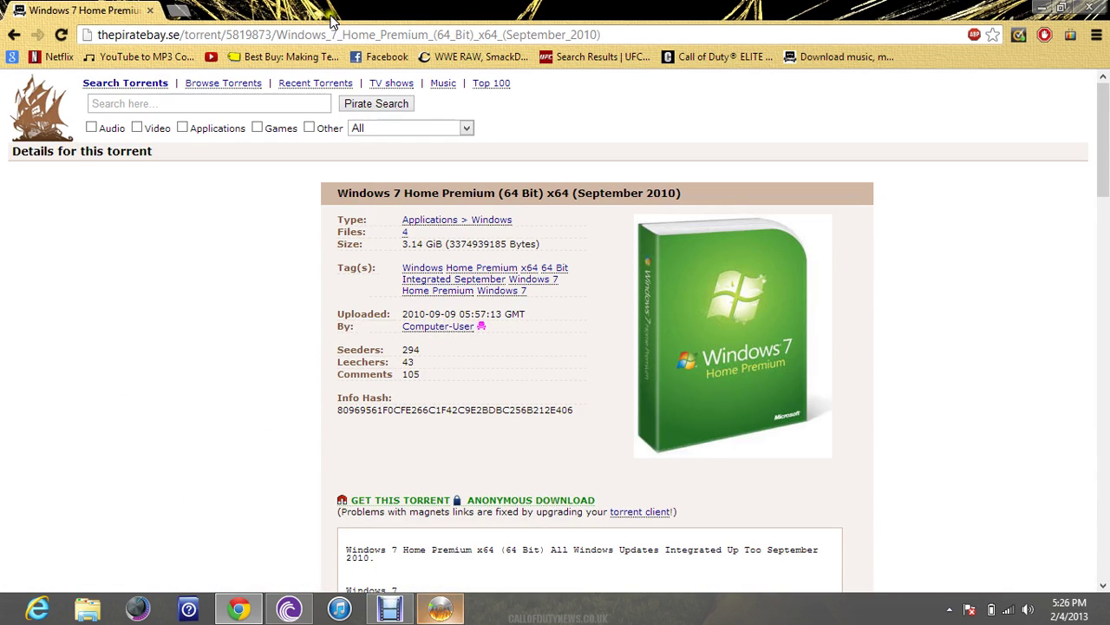
- Minimize Chrome to reveal ImgBurn's Operation Successfully Completed message
left_click(1045, 8)
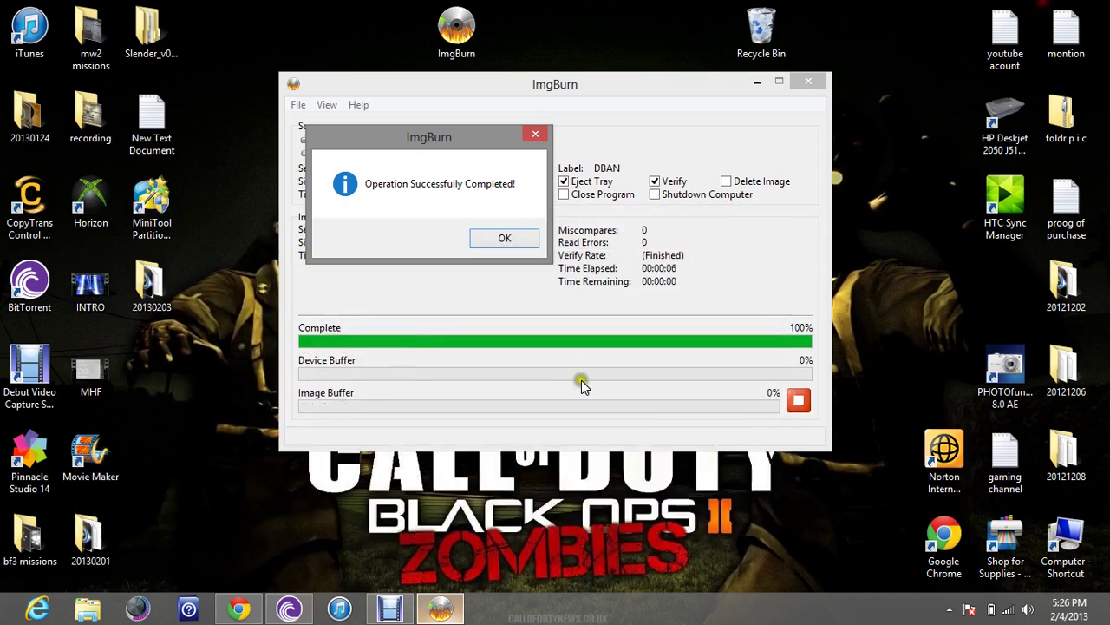